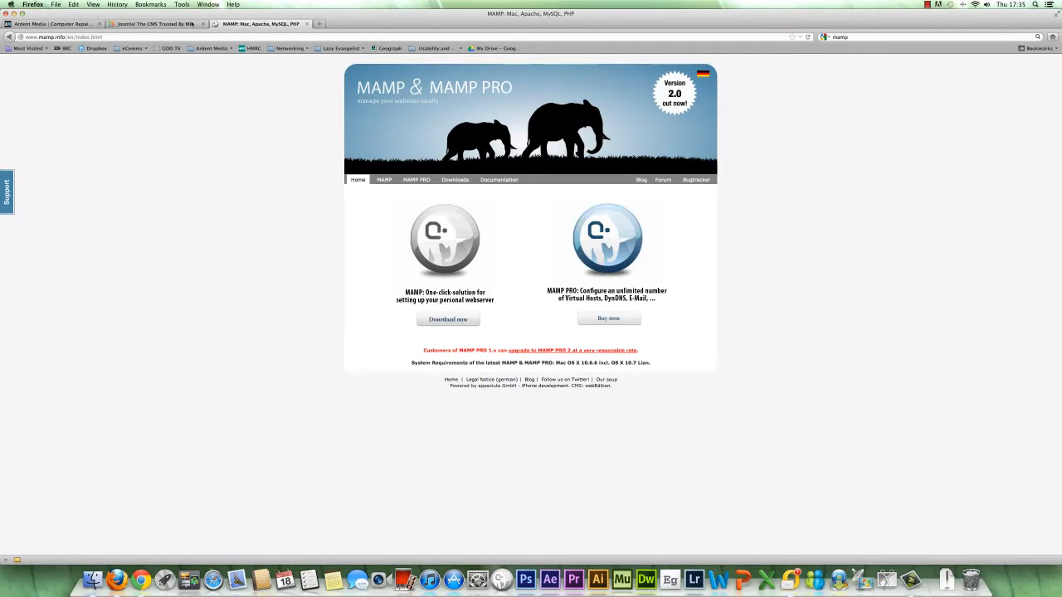
# Step: Open Joomla's download page, and extract the downloaded Joomla_3.0.1 Stable Full Package zip in the Downloads folder
pyautogui.click(183, 23)
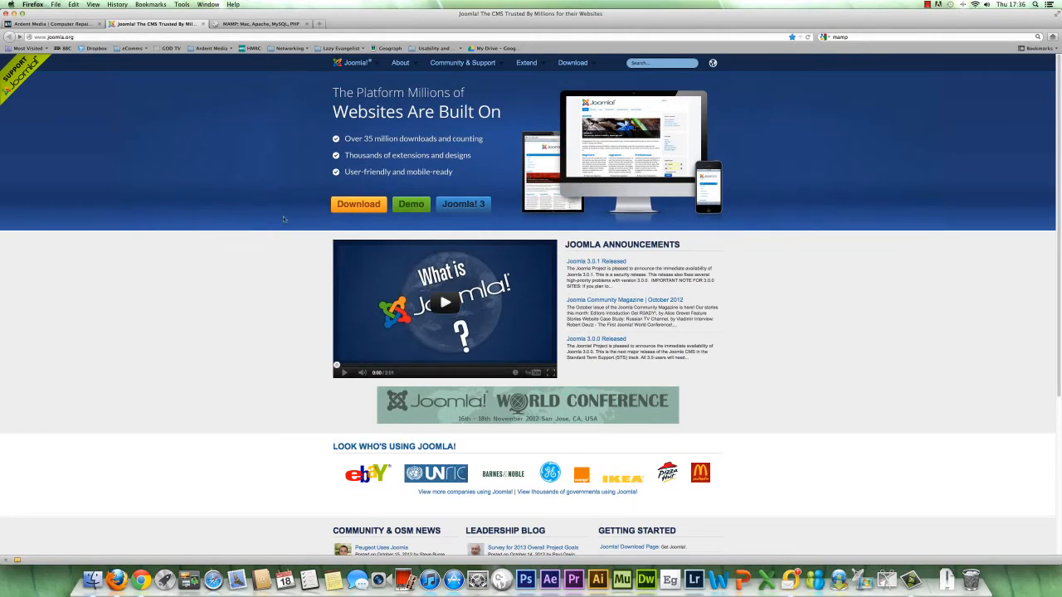
pyautogui.click(359, 207)
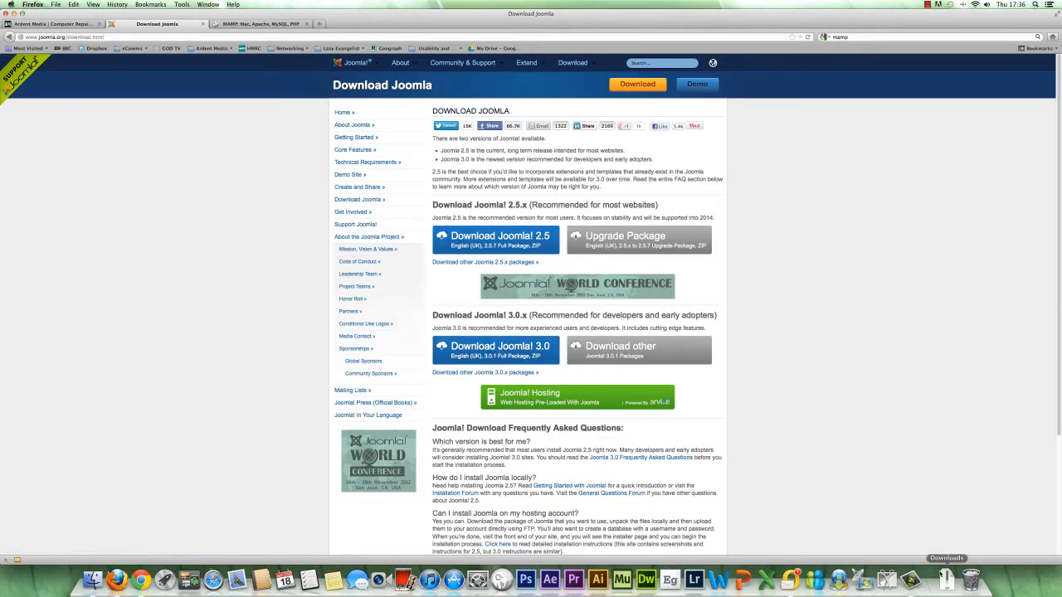
pyautogui.click(947, 578)
pyautogui.click(973, 350)
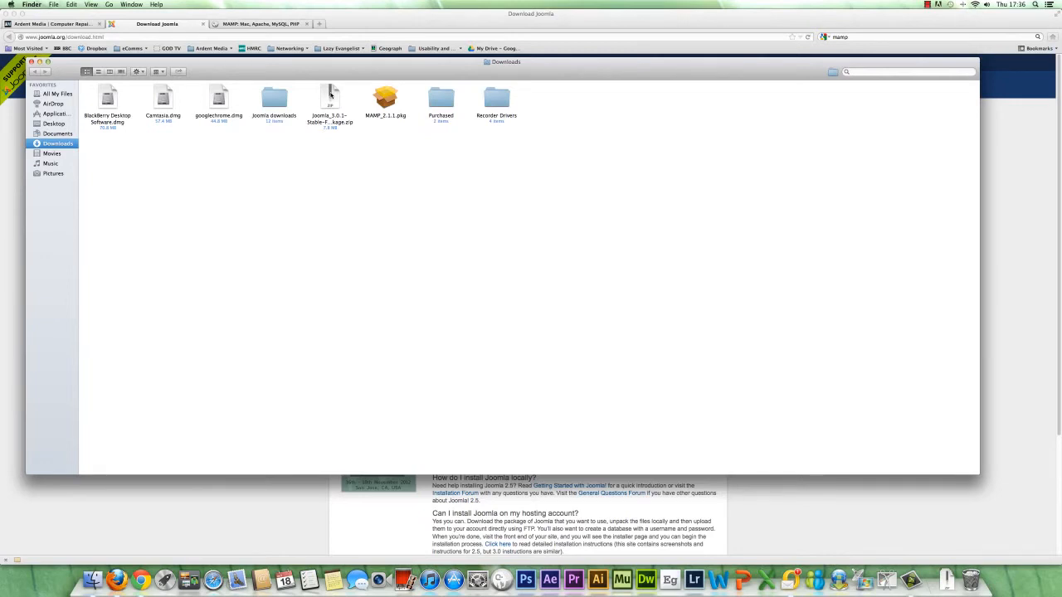
pyautogui.doubleClick(331, 94)
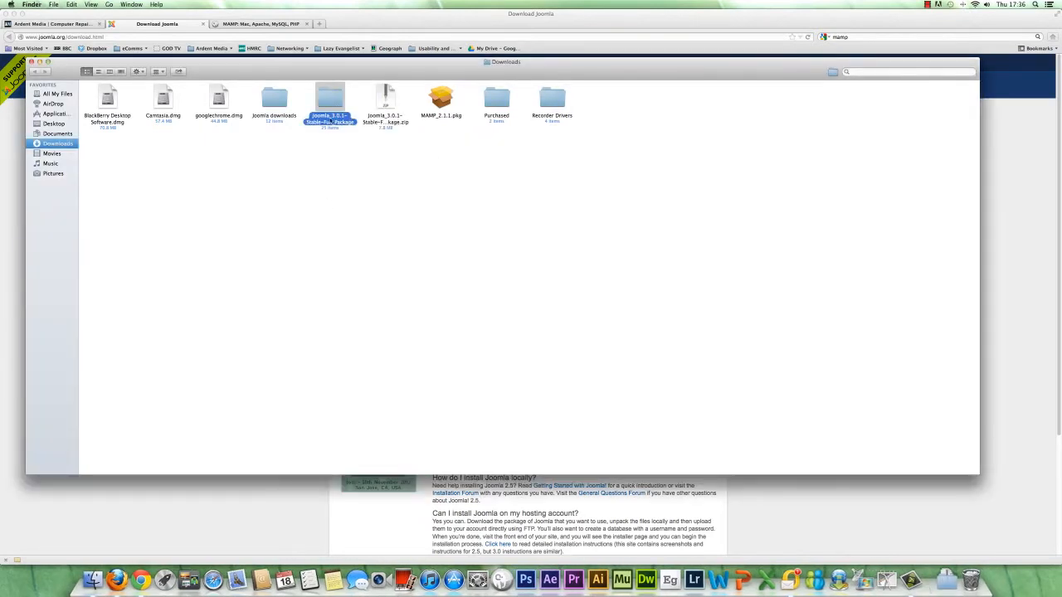
# Step: Rename the extracted Joomla_3.0.1-Stable-Full_Package folder to joomla
pyautogui.click(330, 120)
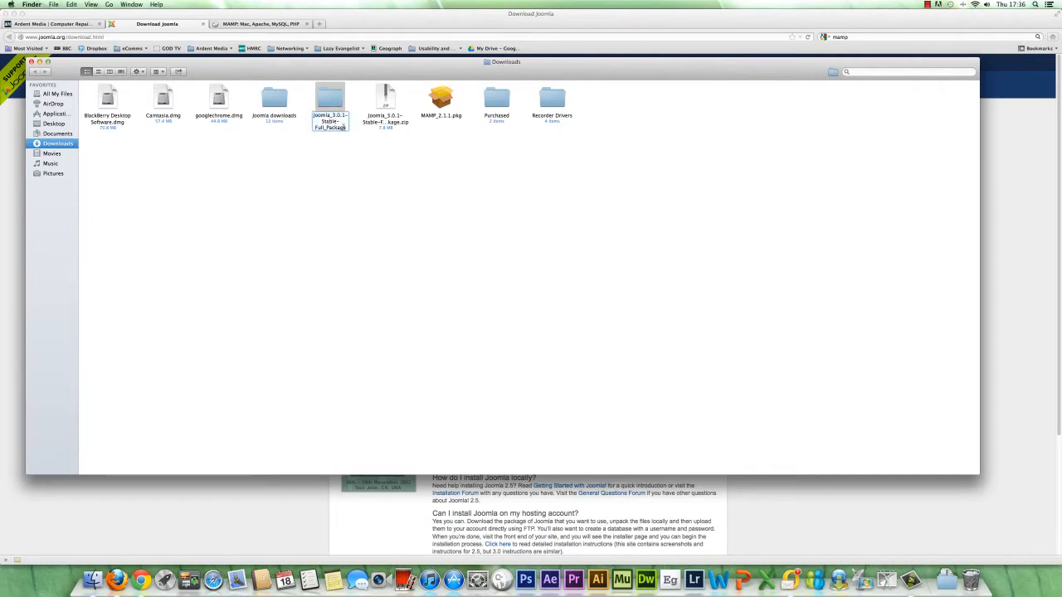
pyautogui.moveTo(343, 127); pyautogui.dragTo(313, 115)
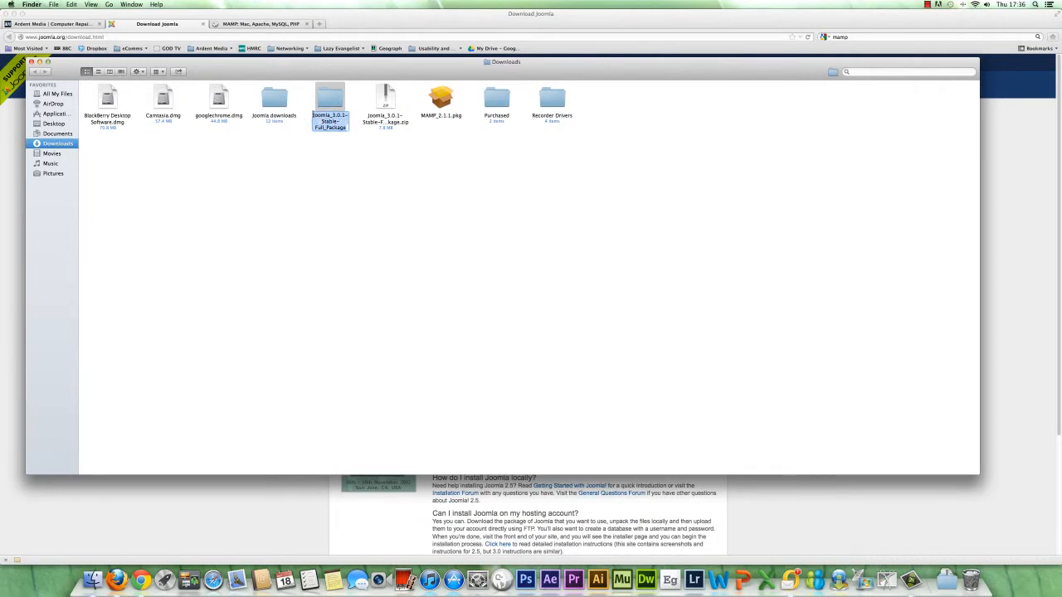
pyautogui.write('joomla')
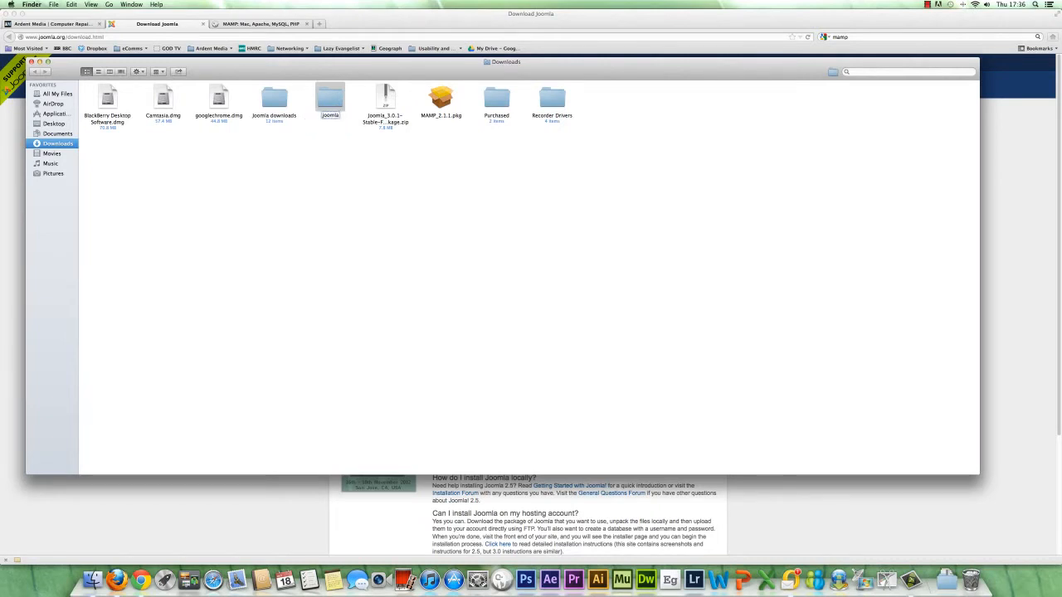
pyautogui.press('Return')
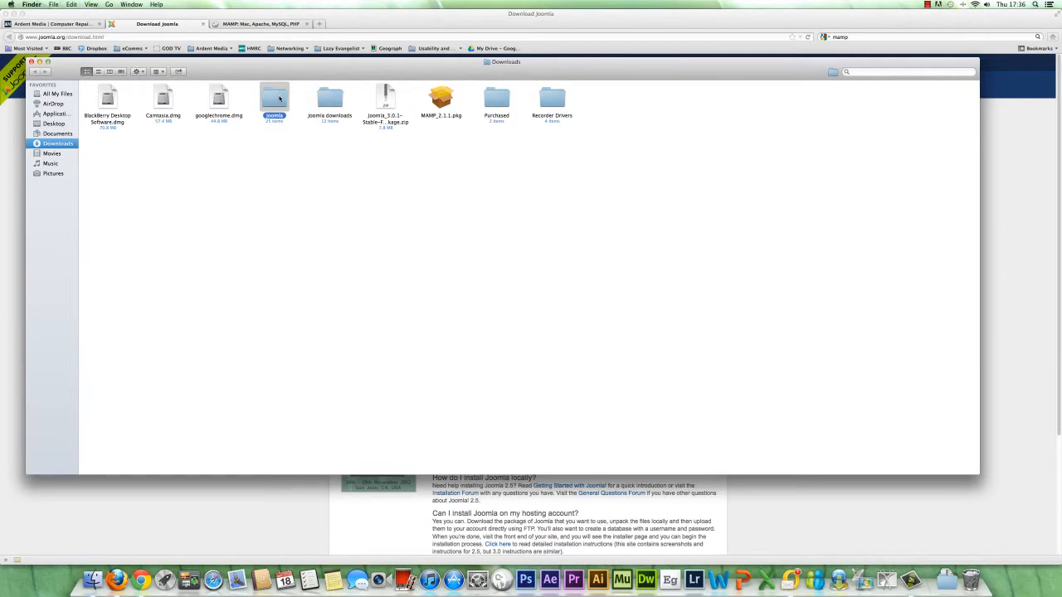
# Step: Paste the copied joomla folder into the htdocs folder of MAMP in Applications, and close the Finder window
pyautogui.click(56, 114)
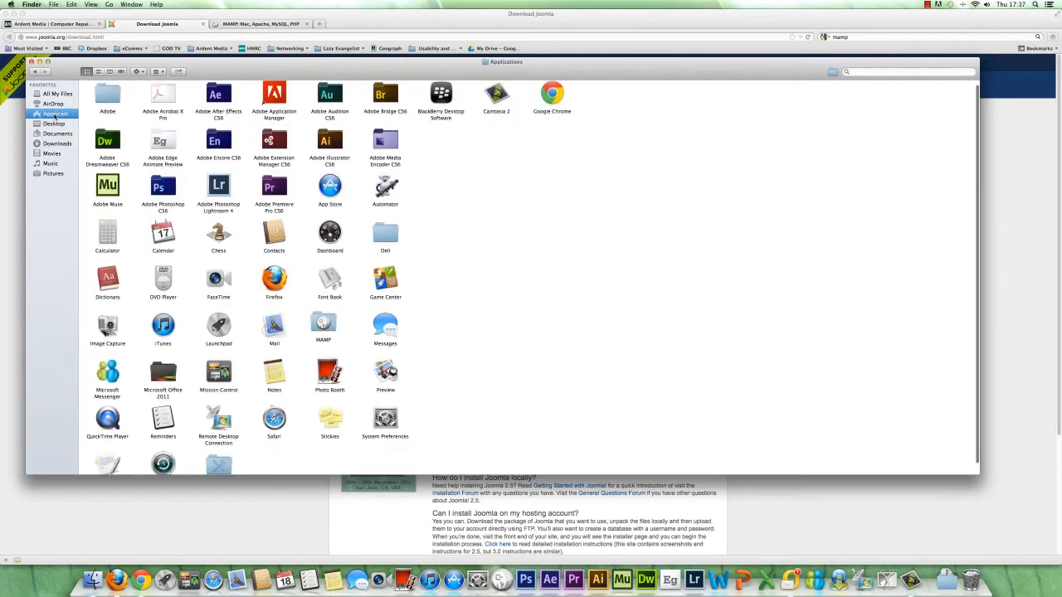
pyautogui.click(323, 325)
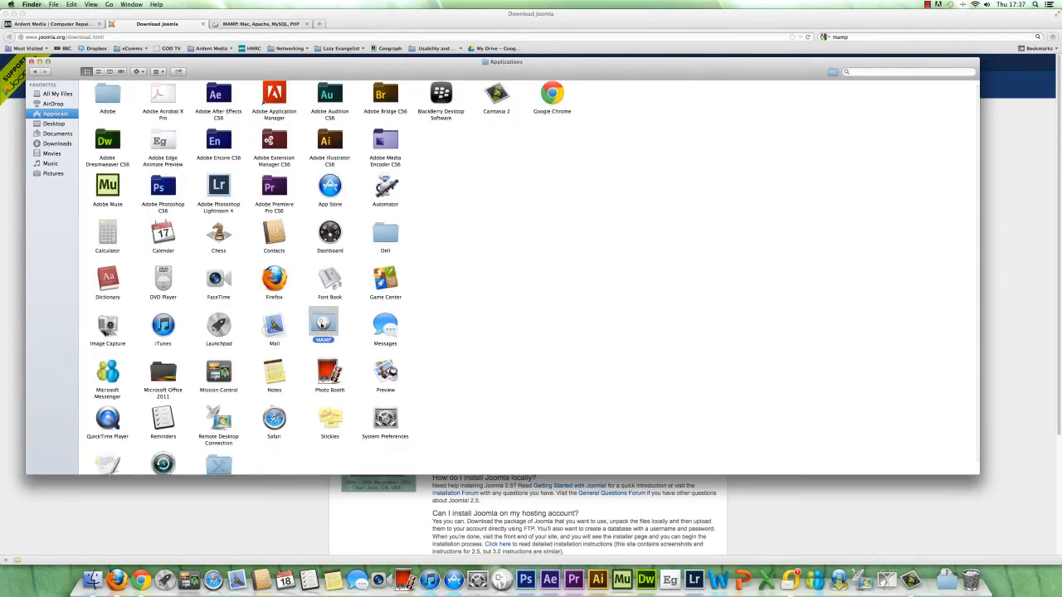
pyautogui.doubleClick(323, 325)
pyautogui.click(339, 102)
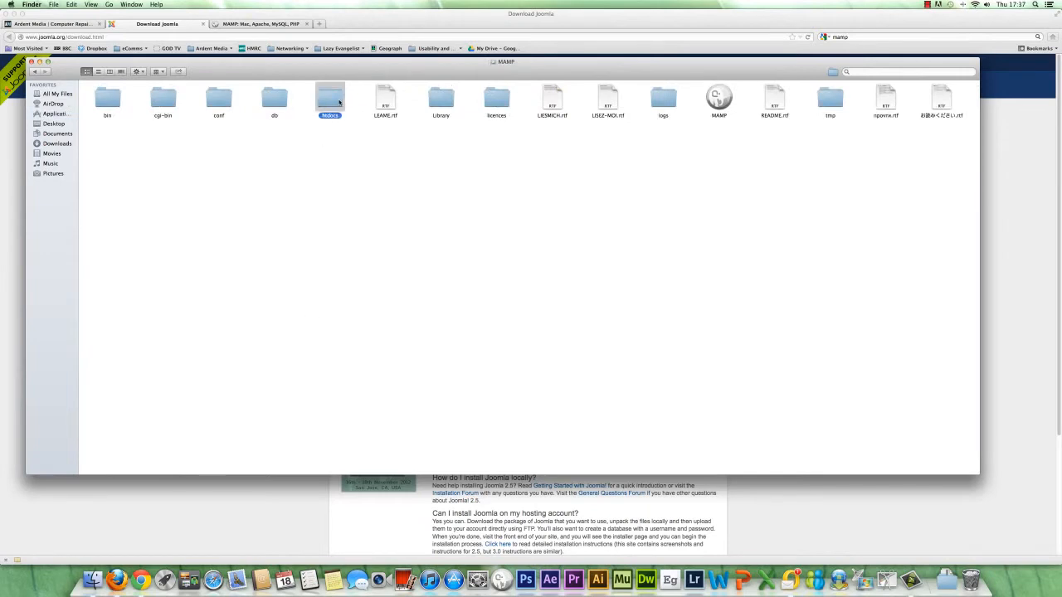
pyautogui.doubleClick(339, 102)
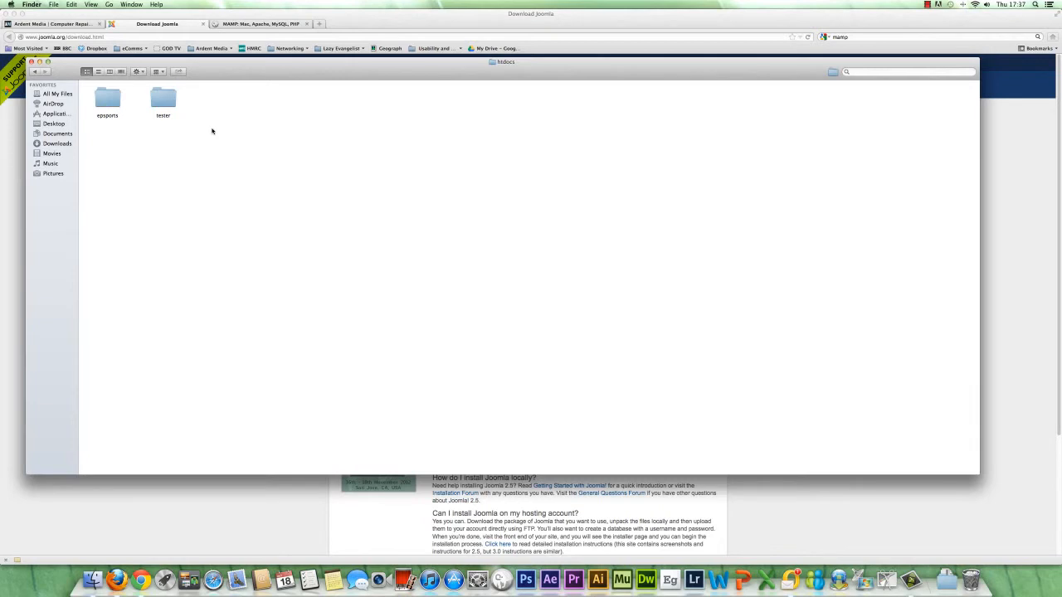
pyautogui.press('super+v')
pyautogui.click(32, 63)
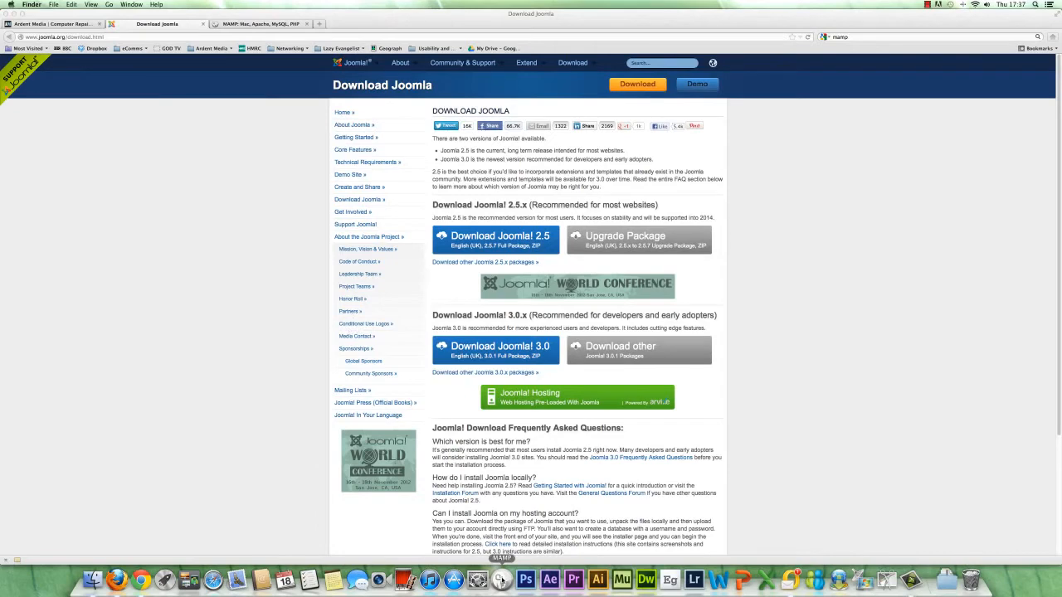
# Step: Launch MAMP, start its servers, and open phpMyAdmin from the MAMP start page
pyautogui.click(501, 580)
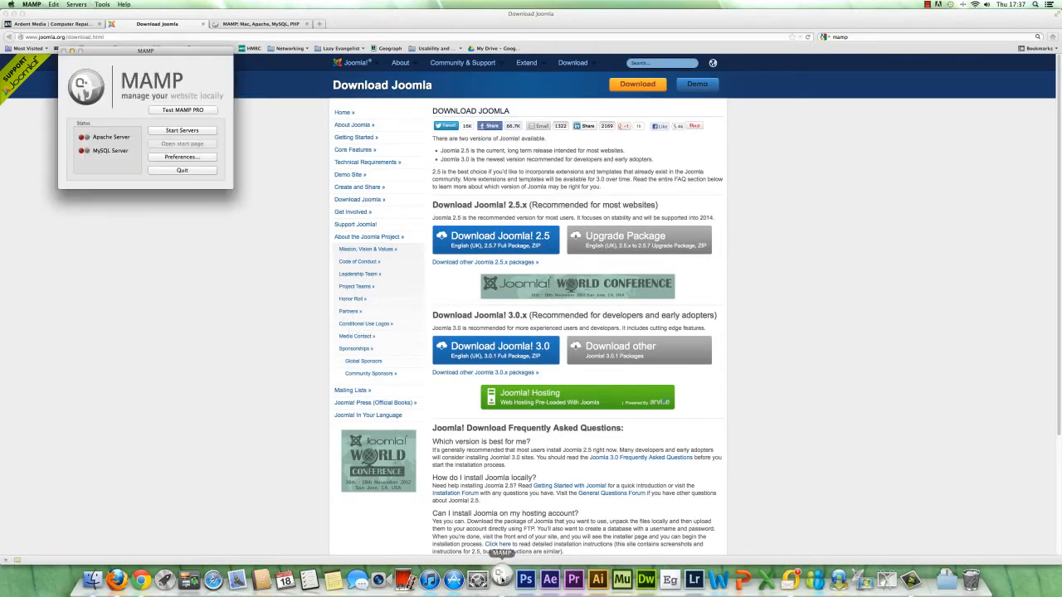
pyautogui.click(179, 131)
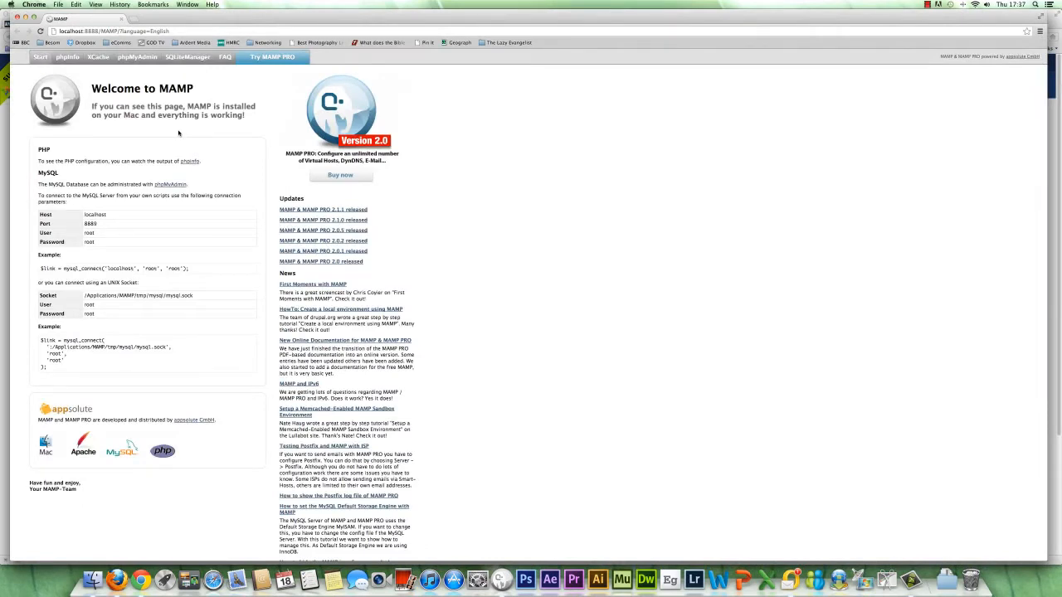
pyautogui.click(133, 58)
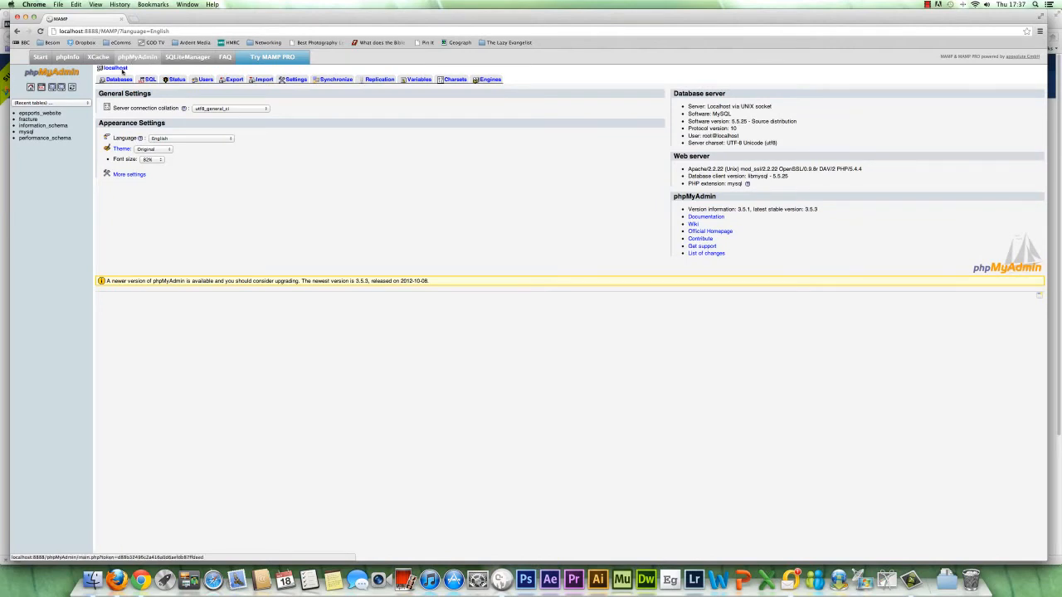
# Step: Create a new database named joomla3 in phpMyAdmin
pyautogui.click(119, 80)
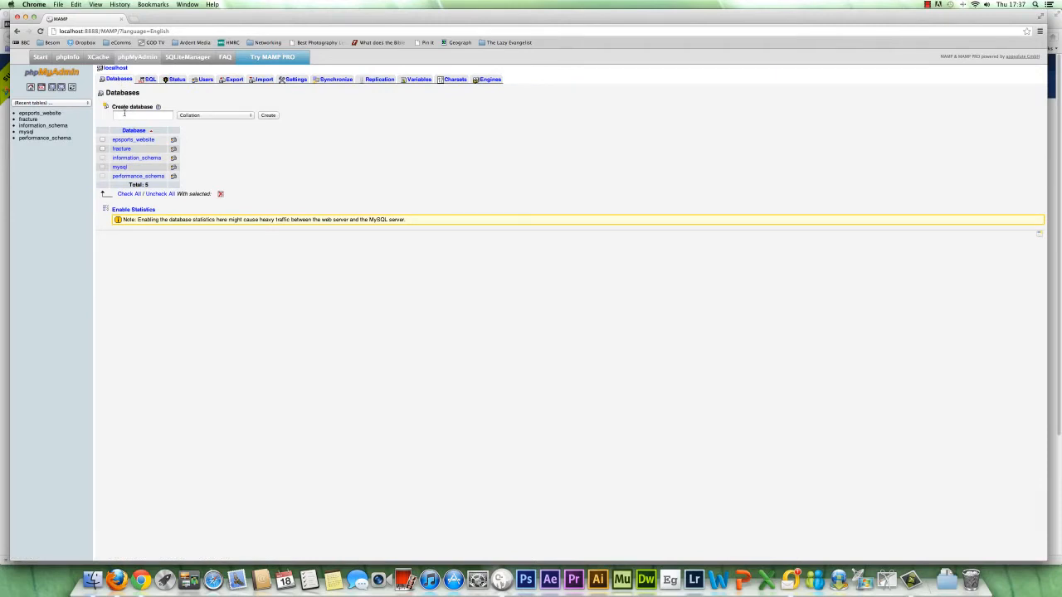
pyautogui.click(124, 114)
pyautogui.write('joomla3')
pyautogui.click(268, 115)
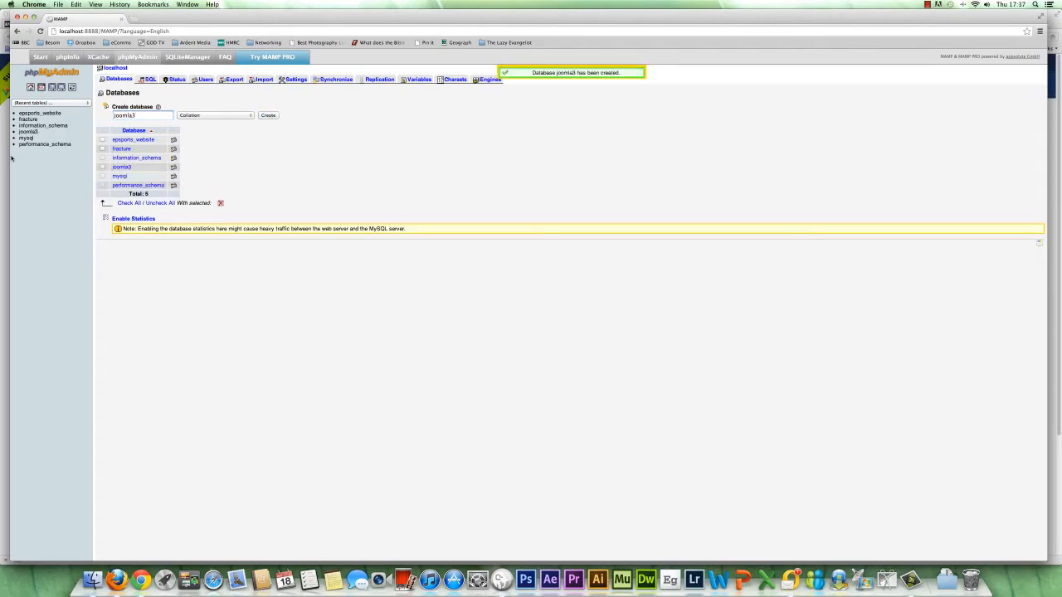
# Step: Load the Joomla web installer at localhost:8888/joomla
pyautogui.moveTo(101, 31); pyautogui.dragTo(200, 33)
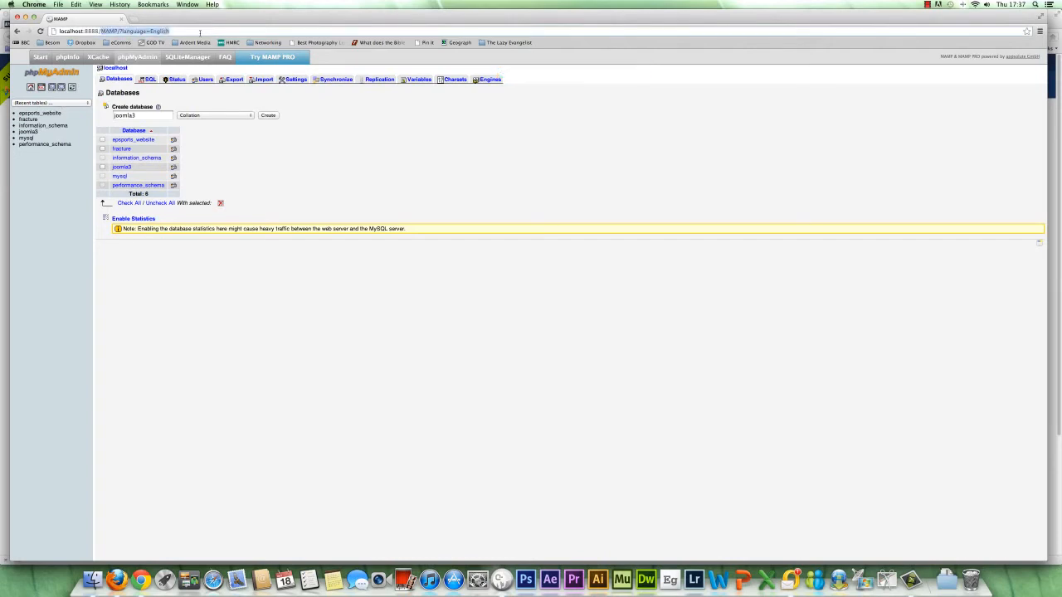
pyautogui.press('BackSpace')
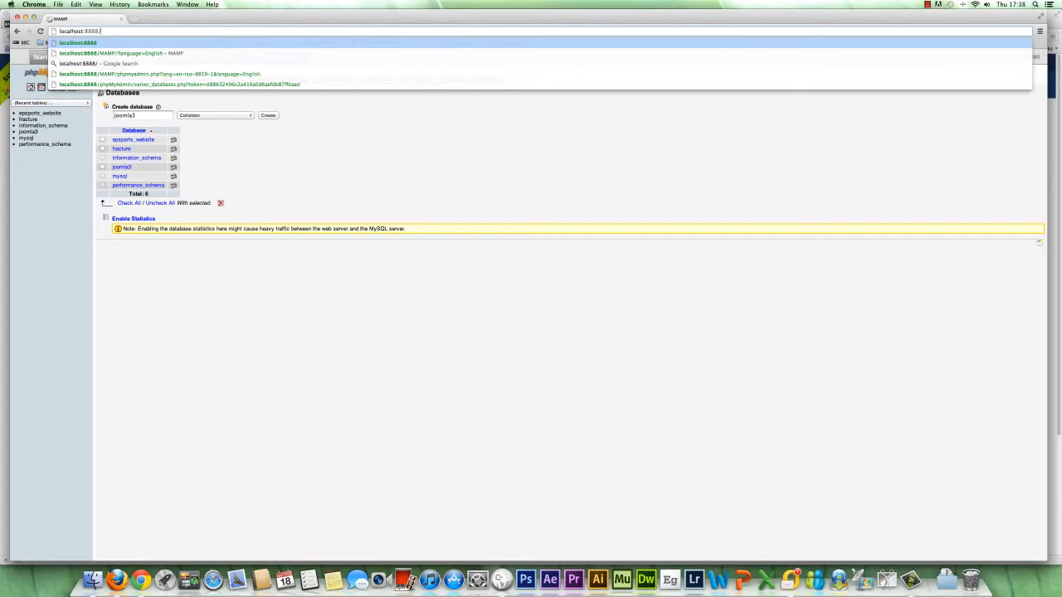
pyautogui.write('joomla')
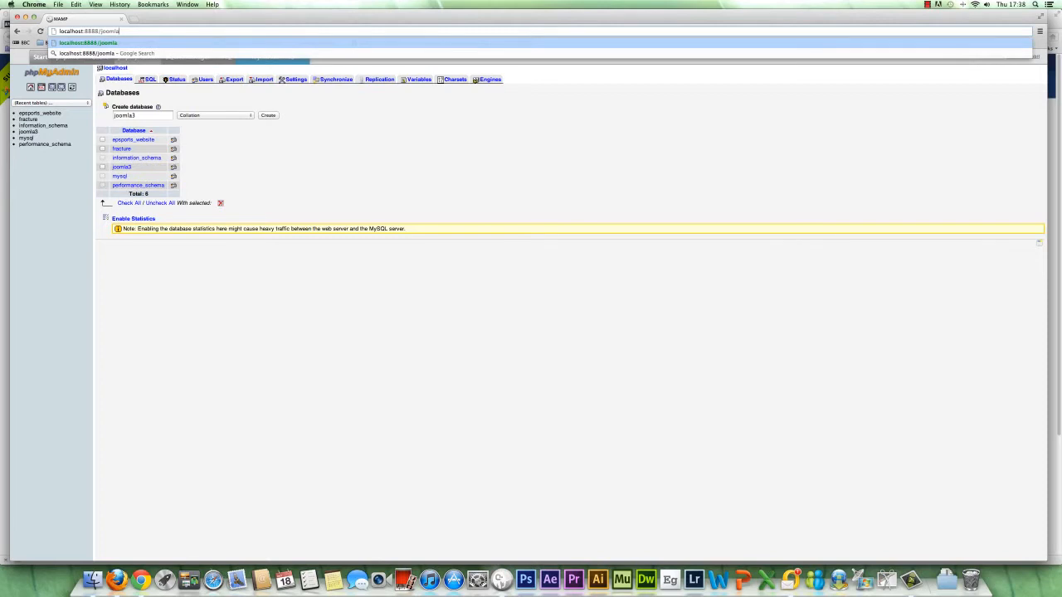
pyautogui.press('Return')
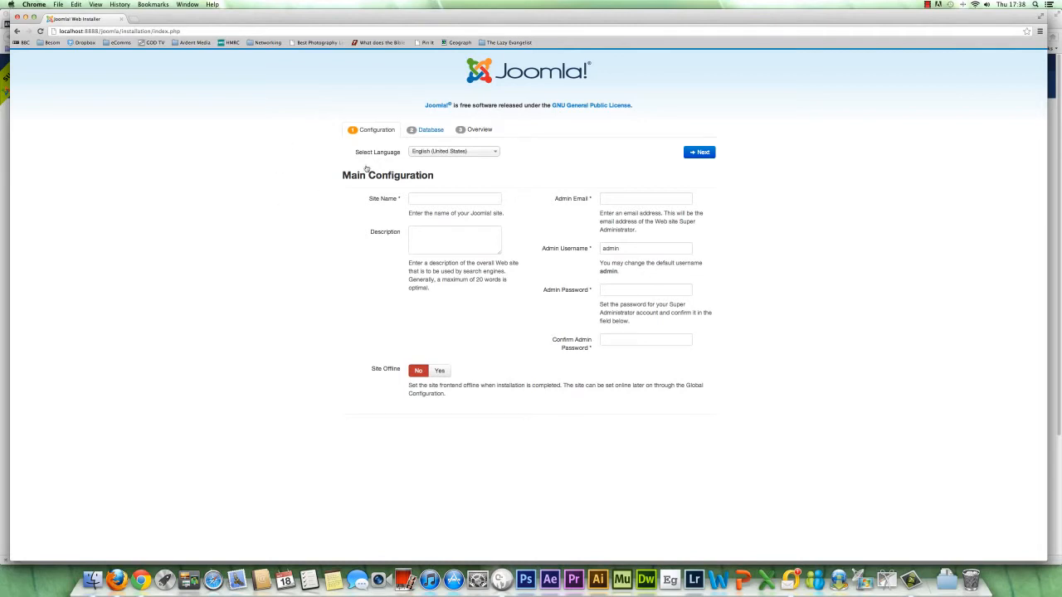
# Step: Set the installer language to English (United Kingdom) and name the site Joomla Tester
pyautogui.click(495, 154)
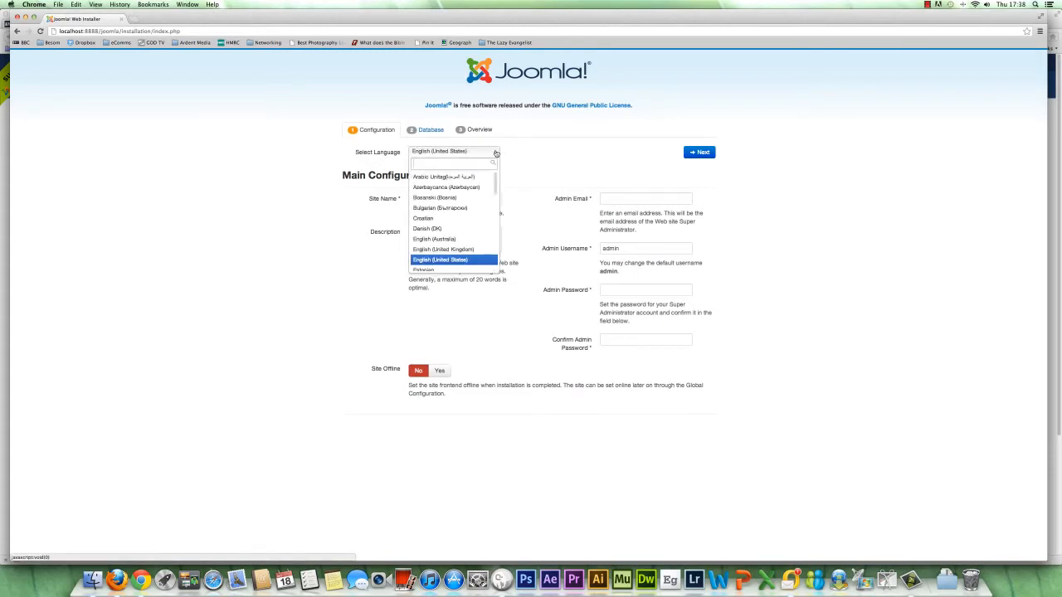
pyautogui.click(444, 250)
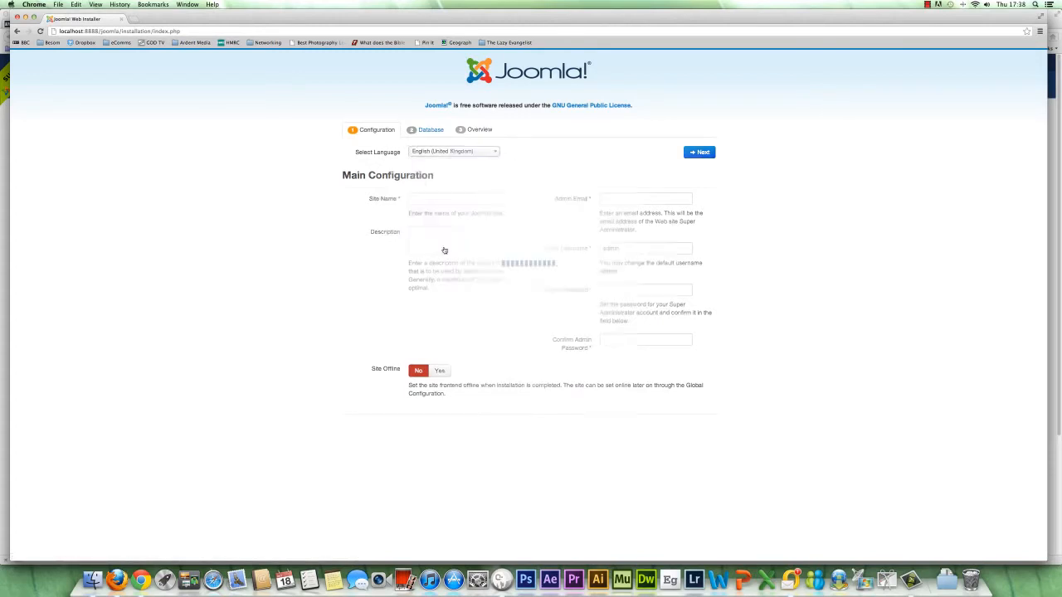
pyautogui.click(419, 201)
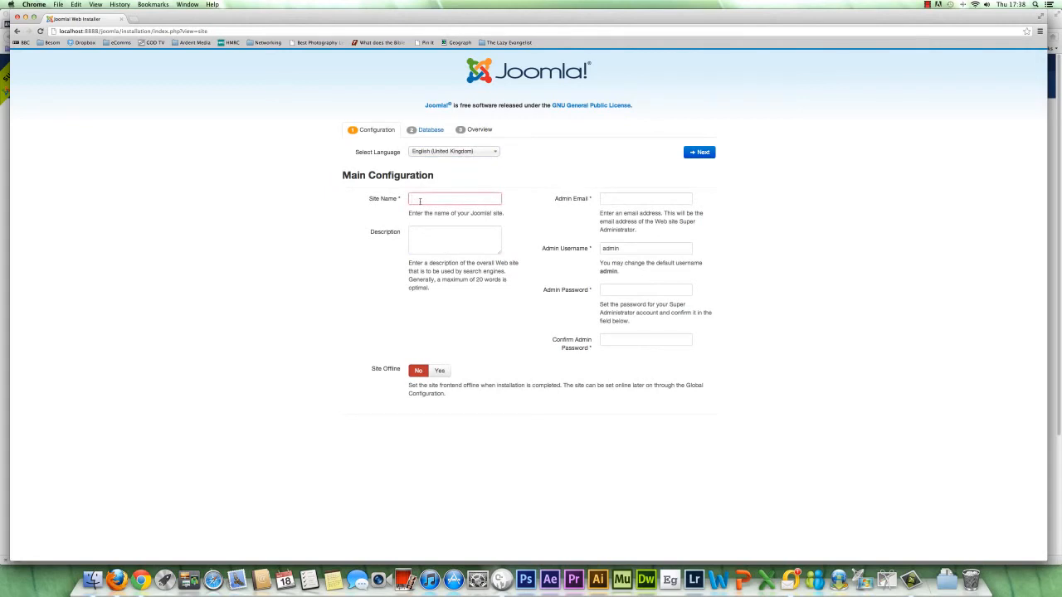
pyautogui.write('Joomla Tester')
# Step: Enter the admin's email address and set the admin username to administrator
pyautogui.click(624, 200)
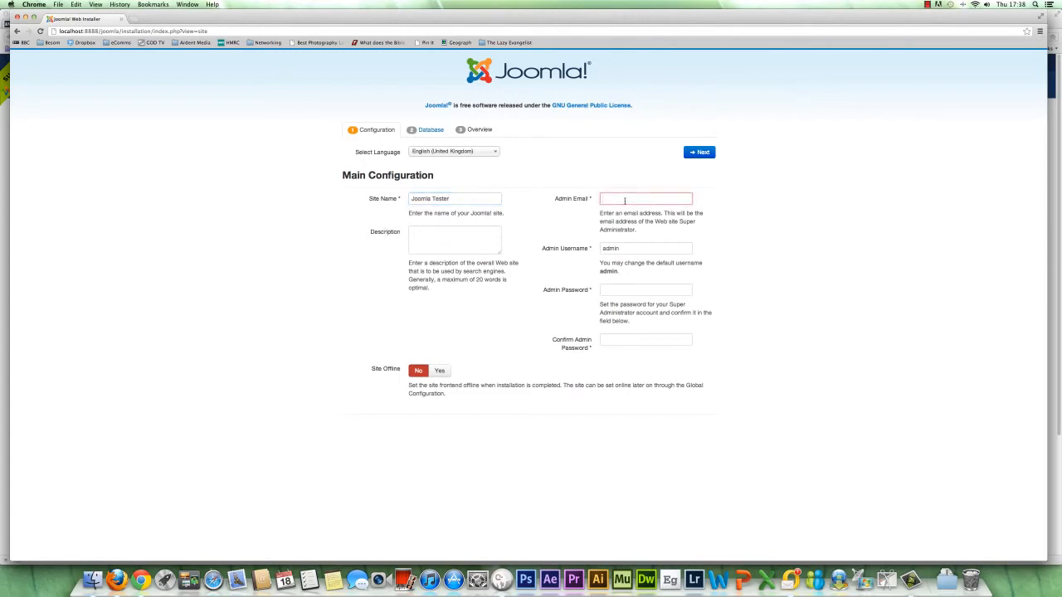
pyautogui.click(626, 248)
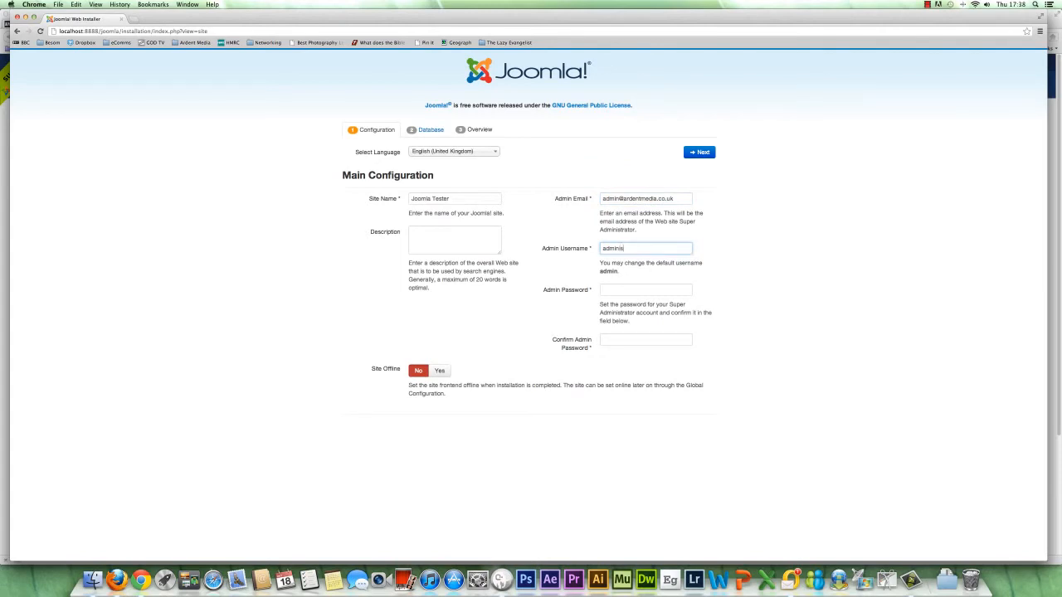
pyautogui.write('istrator')
# Step: Enter and confirm the admin password, and continue to the database configuration
pyautogui.click(612, 292)
pyautogui.write('p')
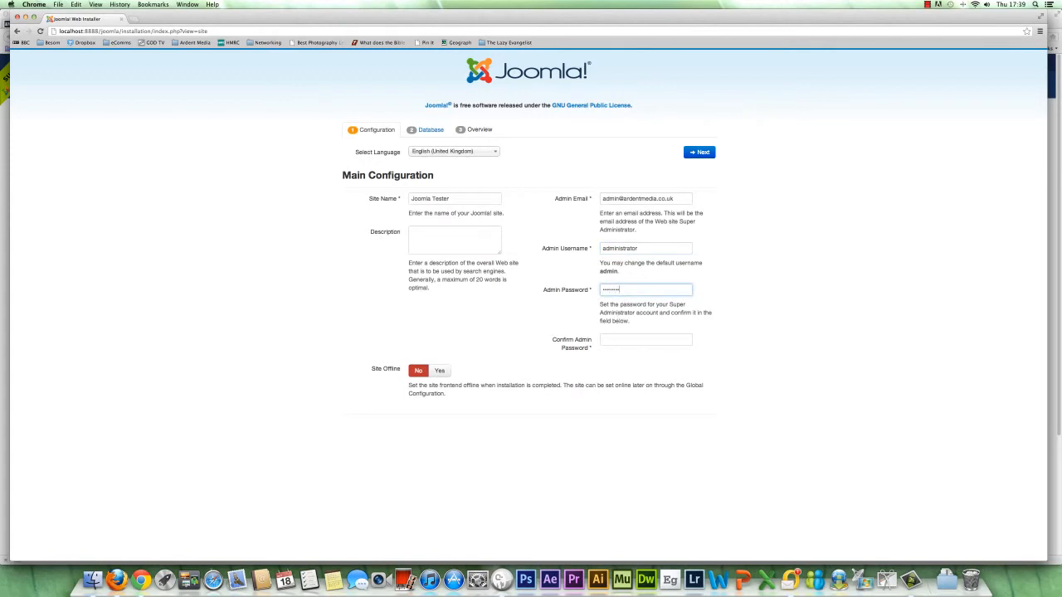
pyautogui.press('Tab')
pyautogui.write('pas')
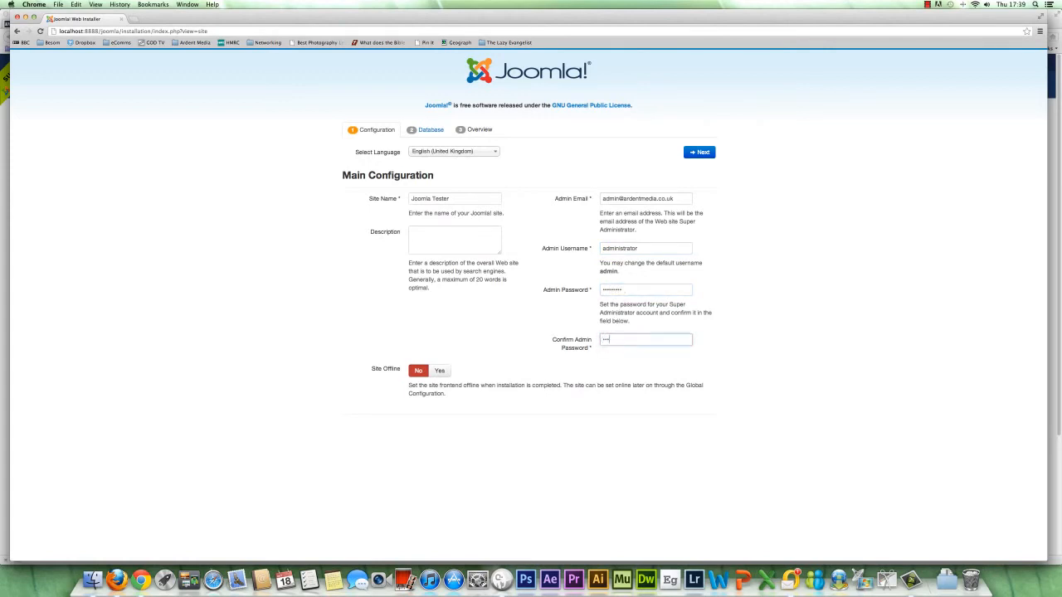
pyautogui.write('sword1')
pyautogui.click(705, 155)
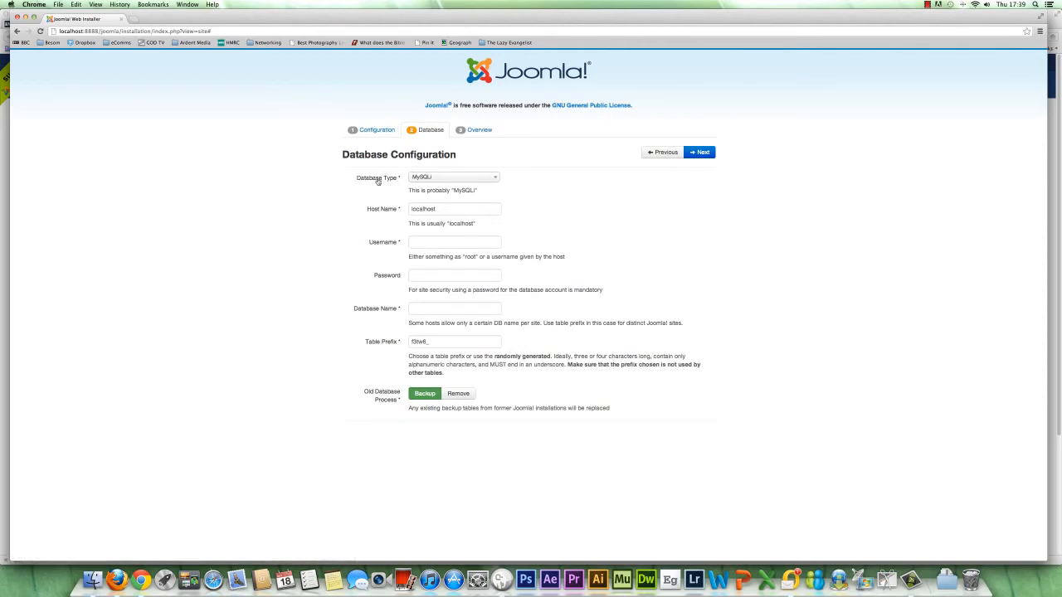
# Step: Set the database type to MySQL and the database username to root
pyautogui.click(495, 178)
pyautogui.click(441, 190)
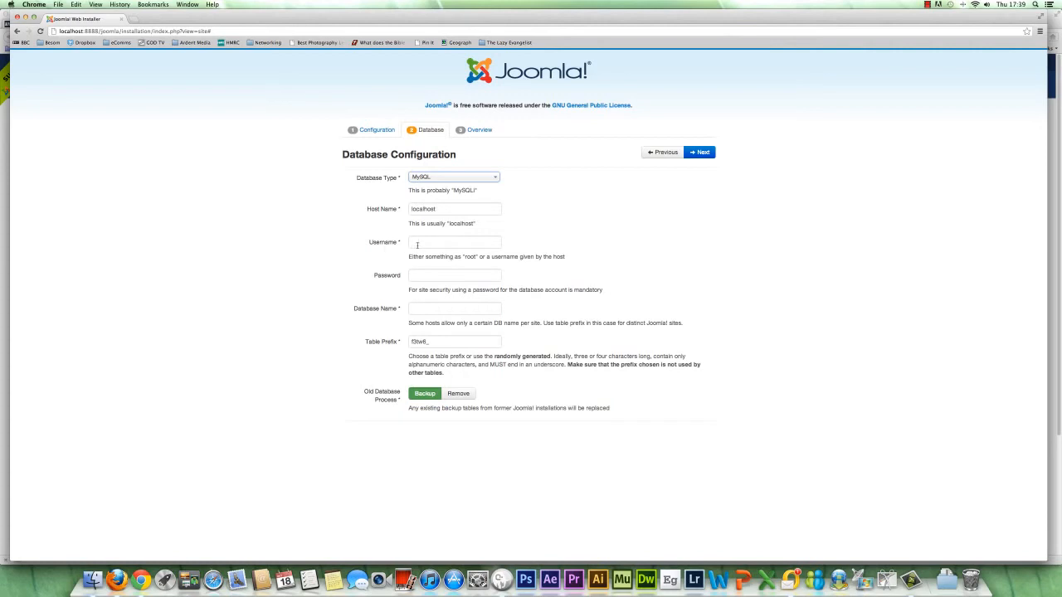
pyautogui.click(418, 244)
pyautogui.write('root')
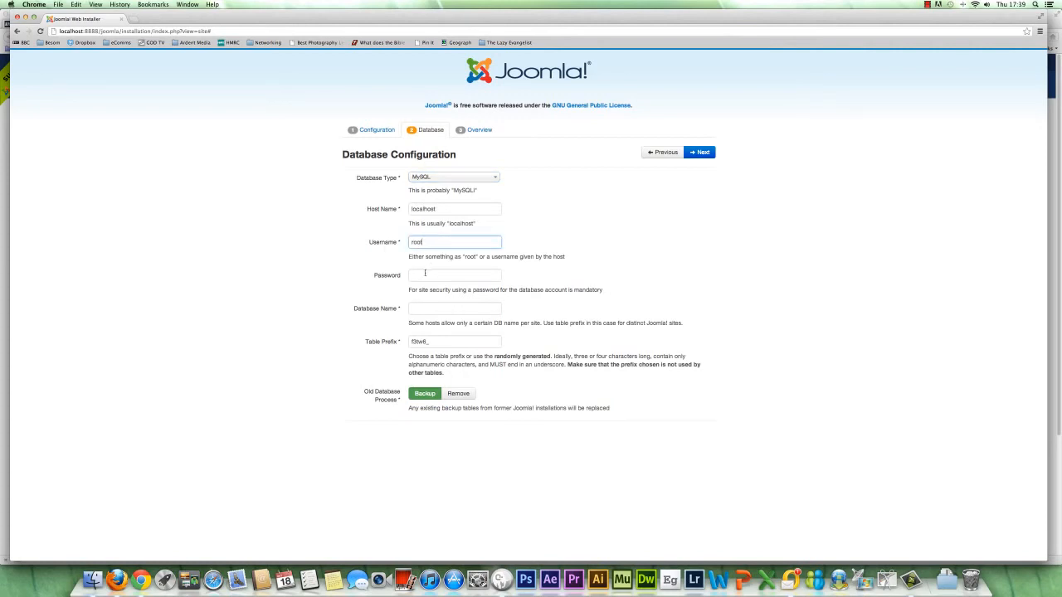
# Step: Enter the database password, set the database name to joomla3, and continue to the installation overview
pyautogui.click(424, 274)
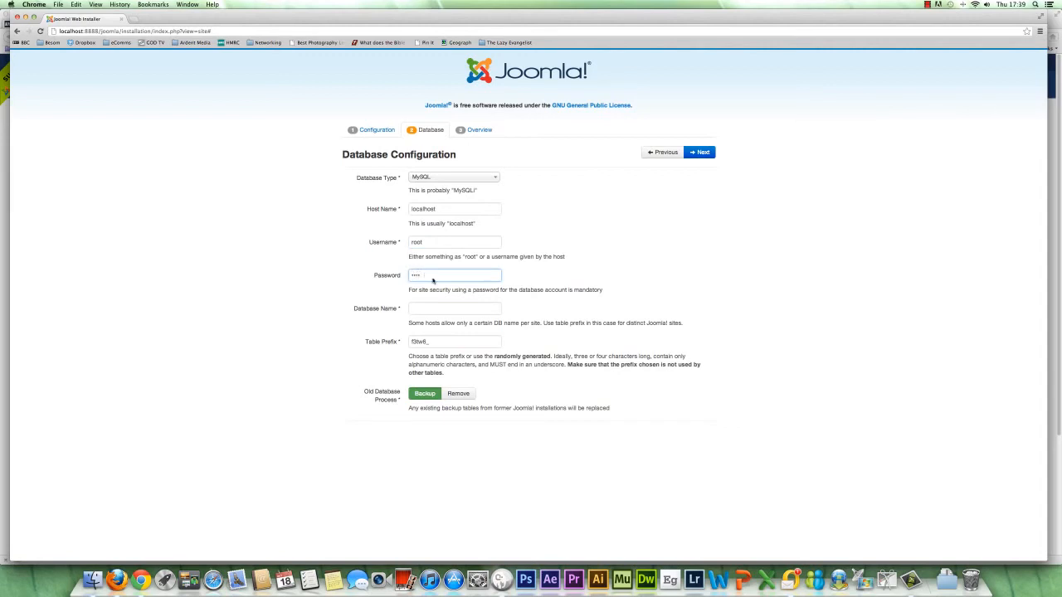
pyautogui.write('root')
pyautogui.click(435, 307)
pyautogui.write('joomla3')
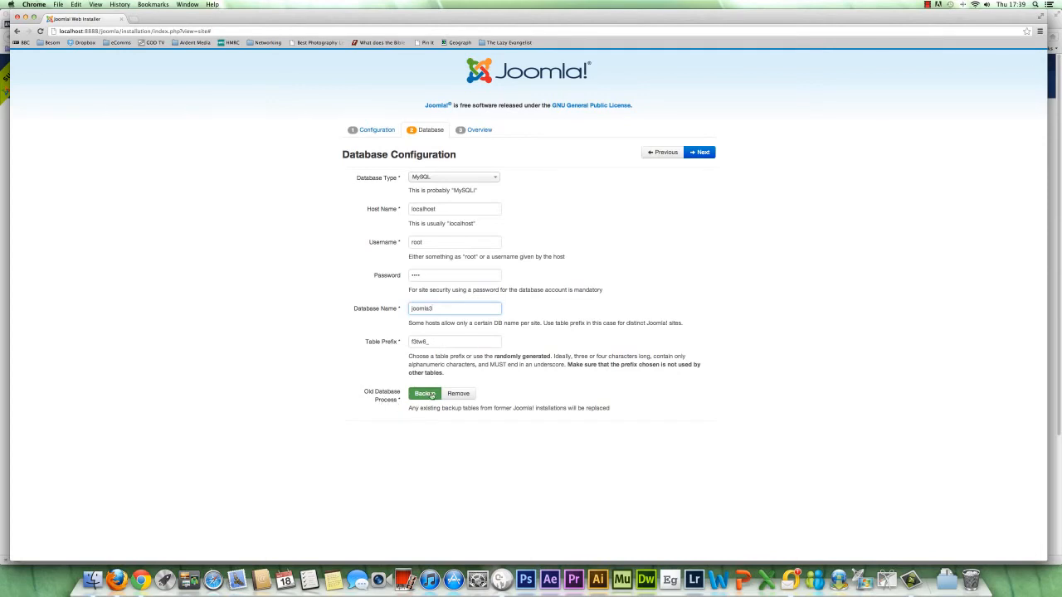
pyautogui.click(701, 153)
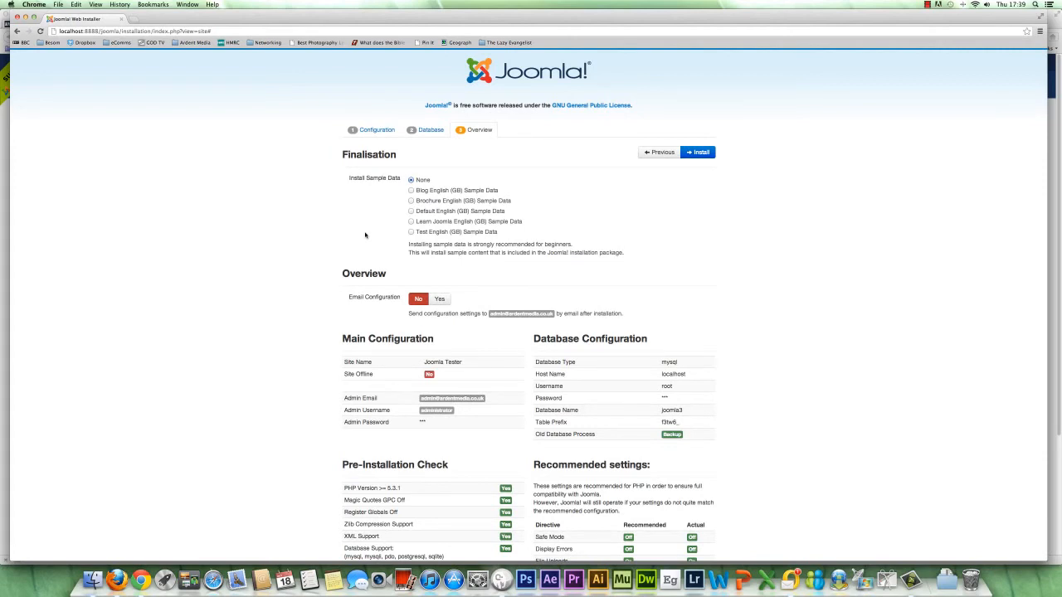
# Step: Install Joomla with the Blog English (GB) Sample Data and remove the installation folder once installation finishes
pyautogui.scroll(-1, 365, 236)
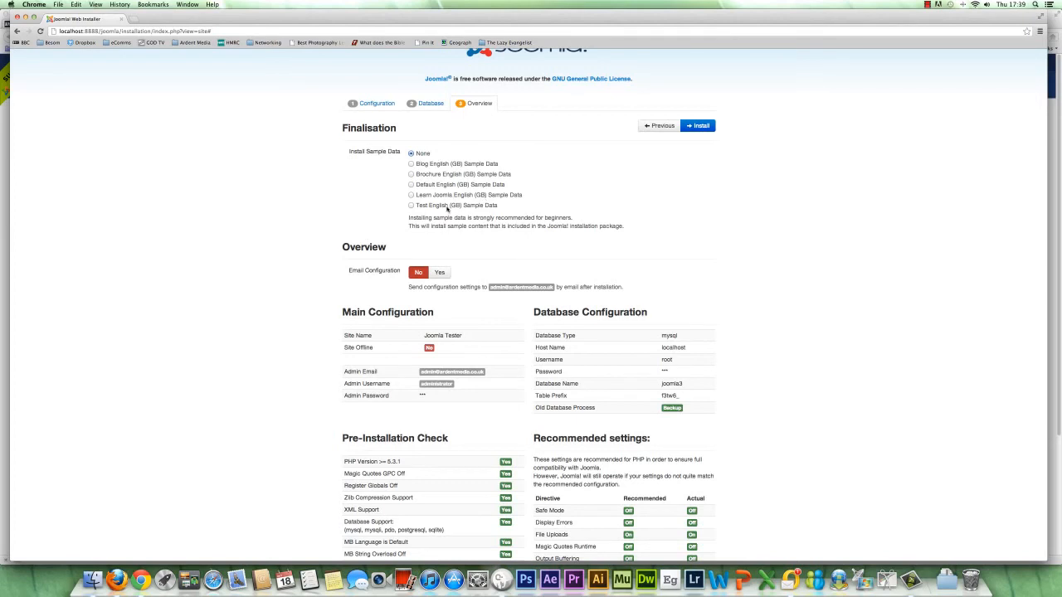
pyautogui.click(410, 166)
pyautogui.scroll(-3, 347, 270)
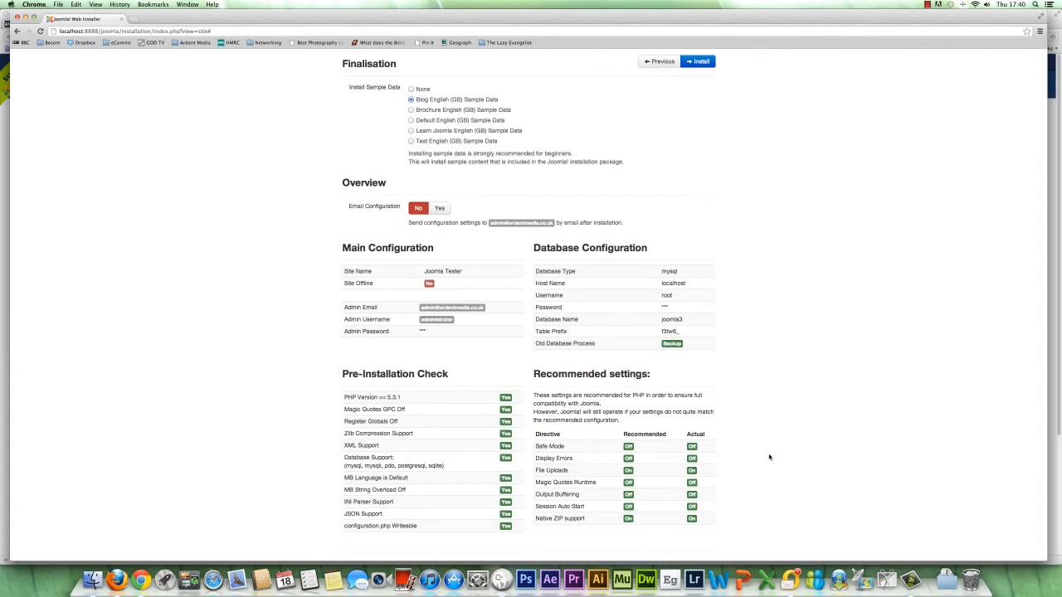
pyautogui.scroll(3, 772, 461)
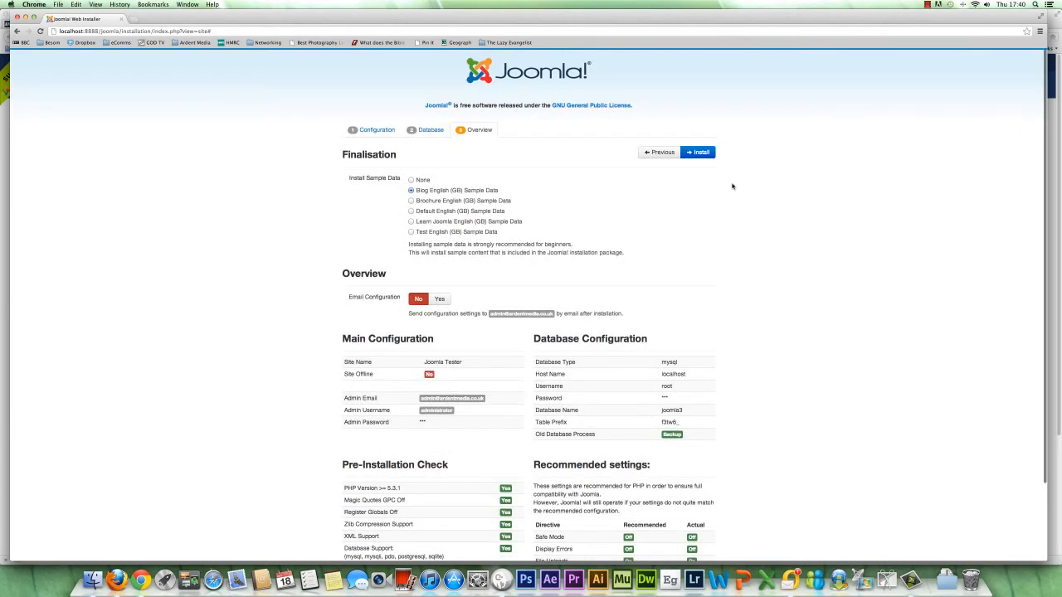
pyautogui.click(700, 153)
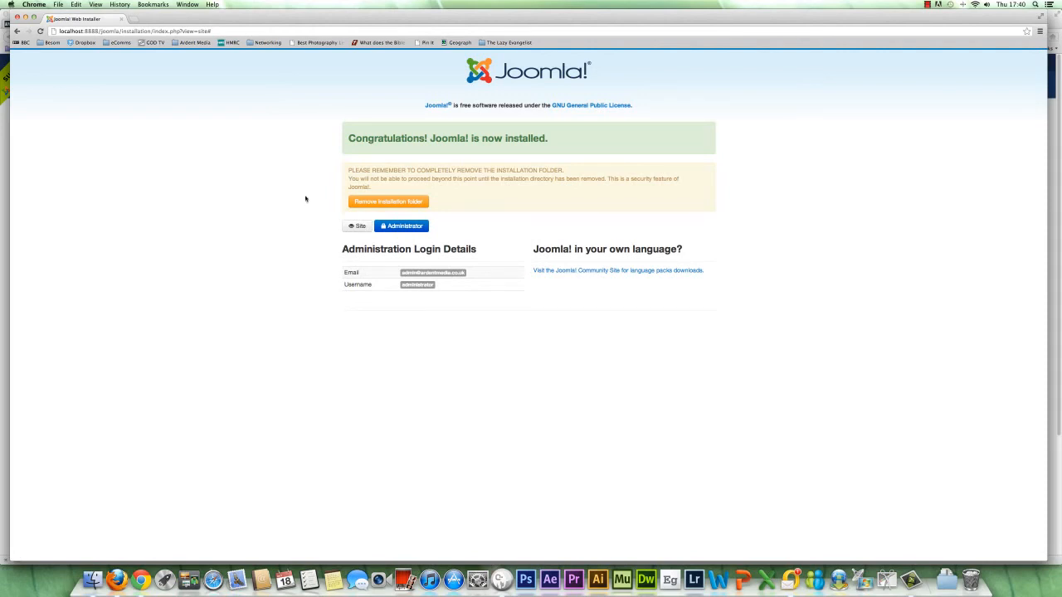
pyautogui.click(378, 203)
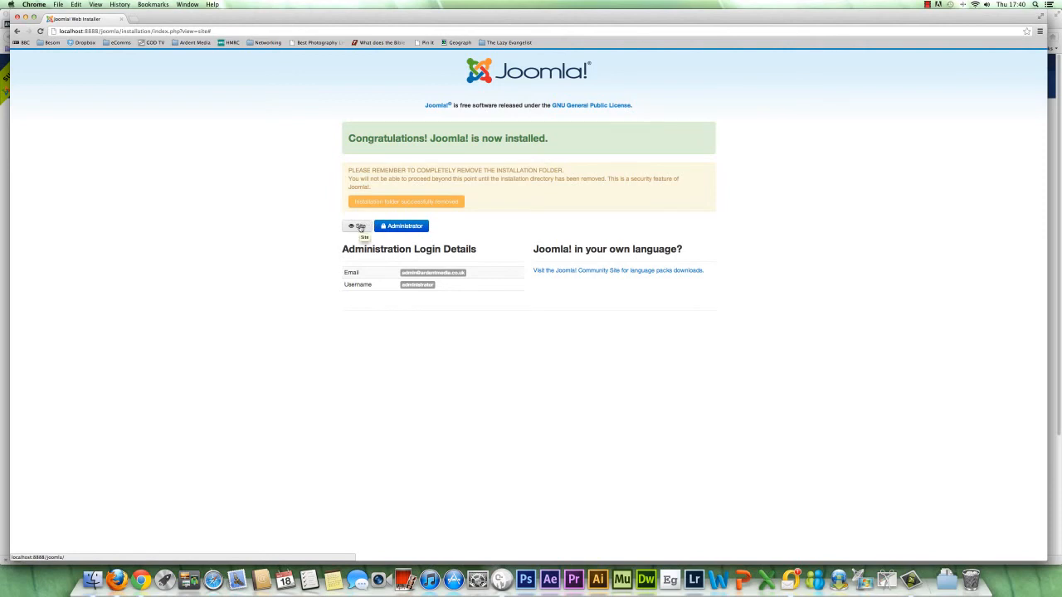
# Step: Open the site's administrator login and log in with the username administrator and the admin password
pyautogui.click(403, 227)
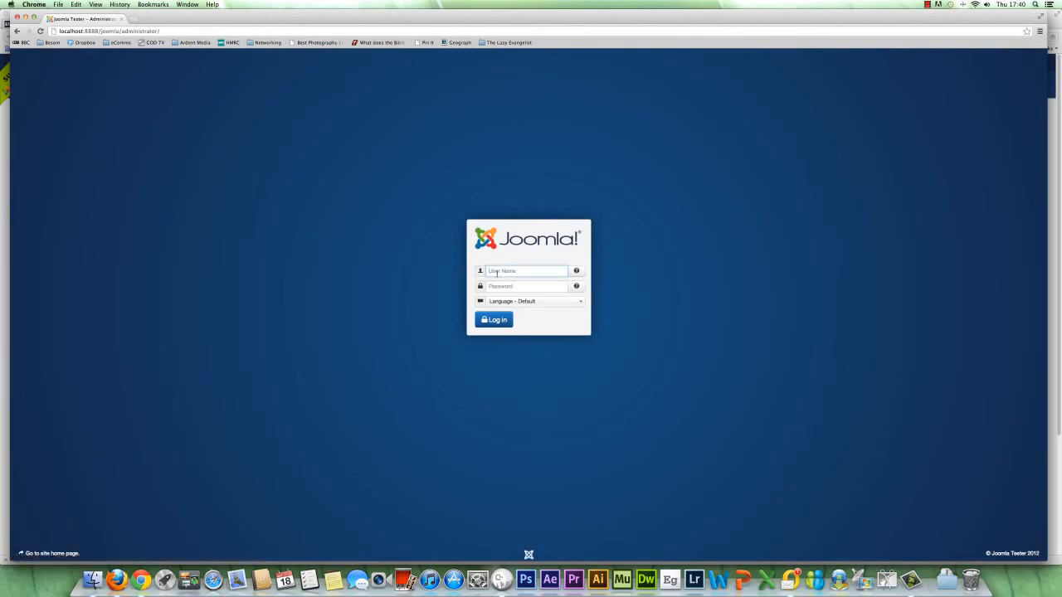
pyautogui.write('administrator')
pyautogui.click(501, 286)
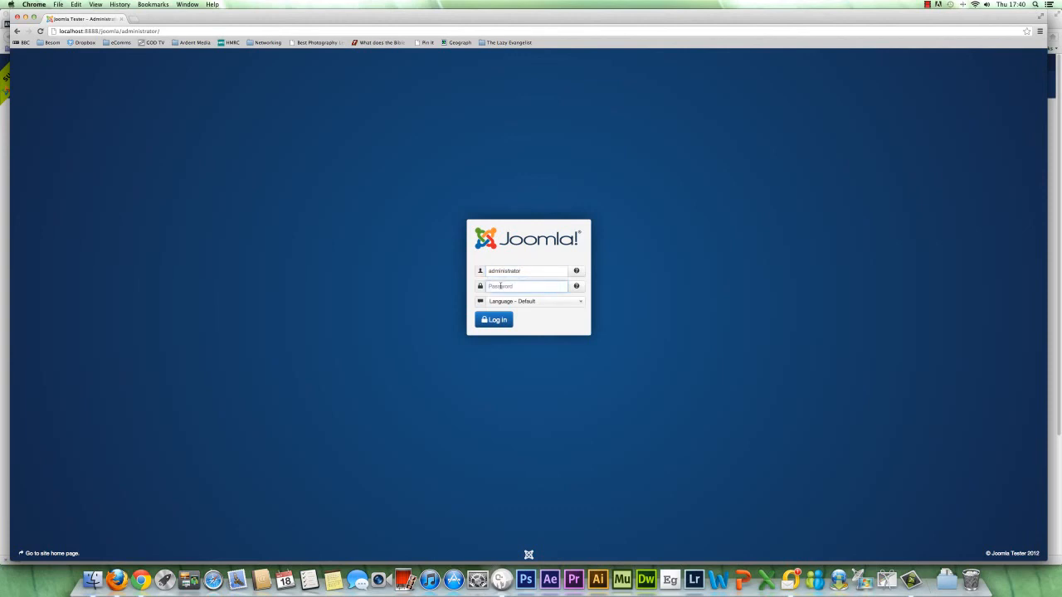
pyautogui.write('•••••••')
pyautogui.click(503, 320)
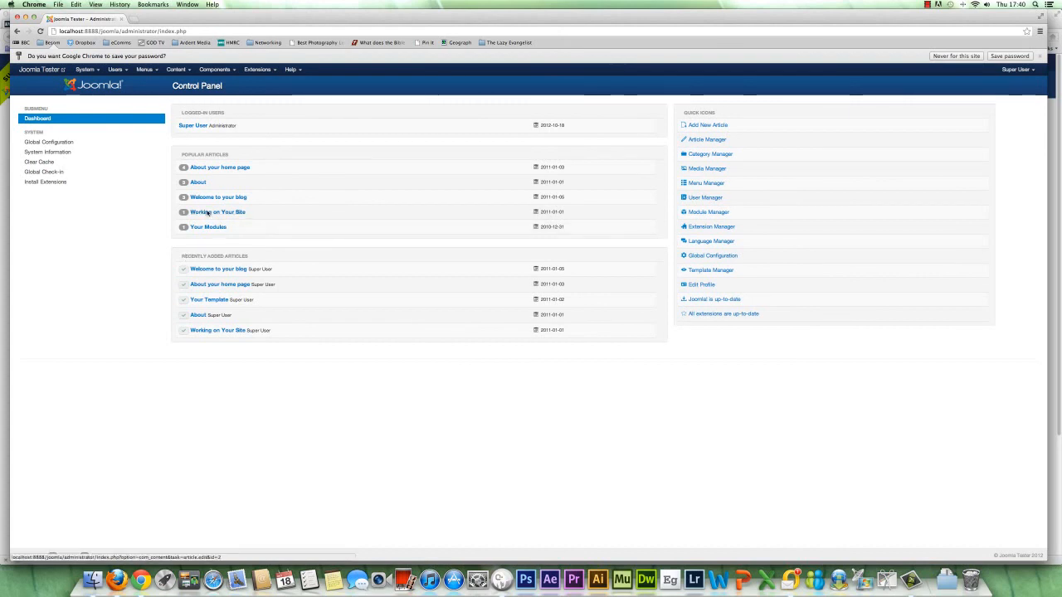
# Step: Open the Joomla Tester site's front end from the administrator control panel
pyautogui.click(44, 72)
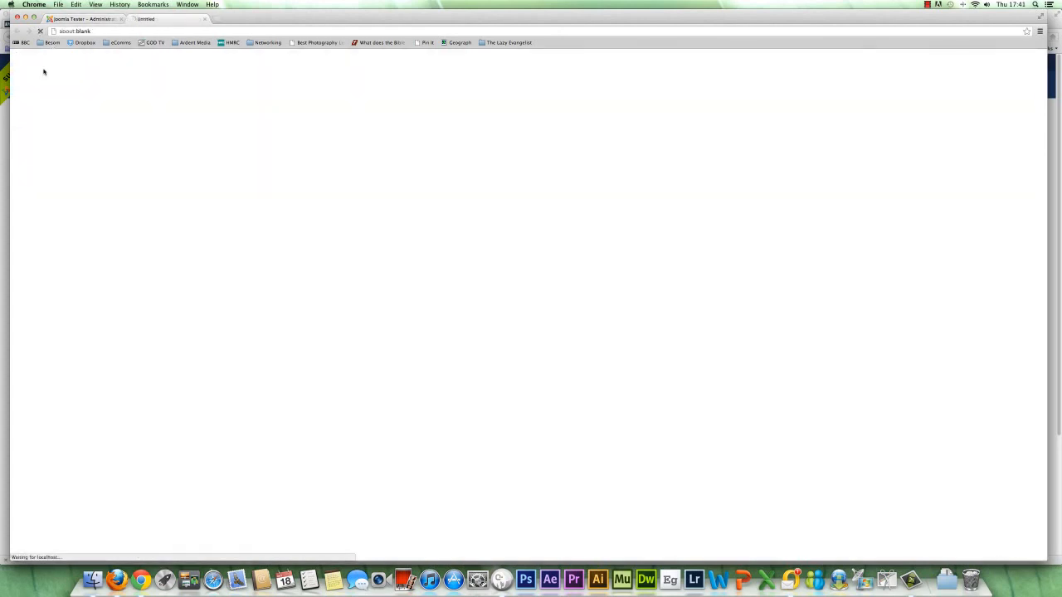